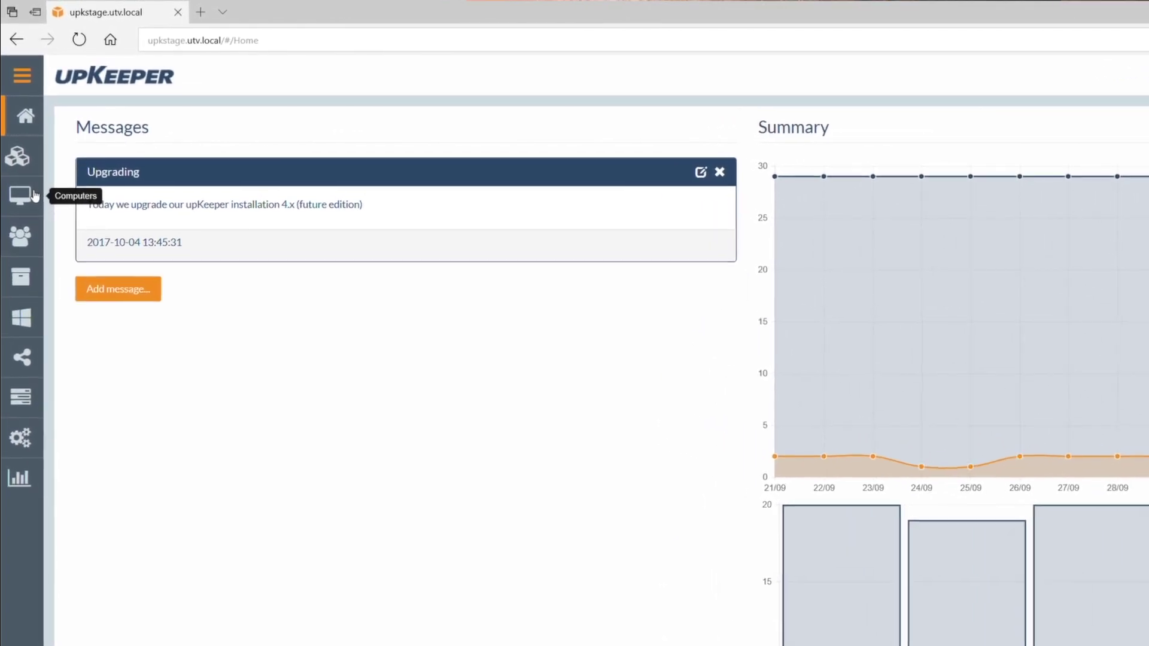
Step: Search the computer list for 'k' and open LABPC01's General details page
left_click(19, 186)
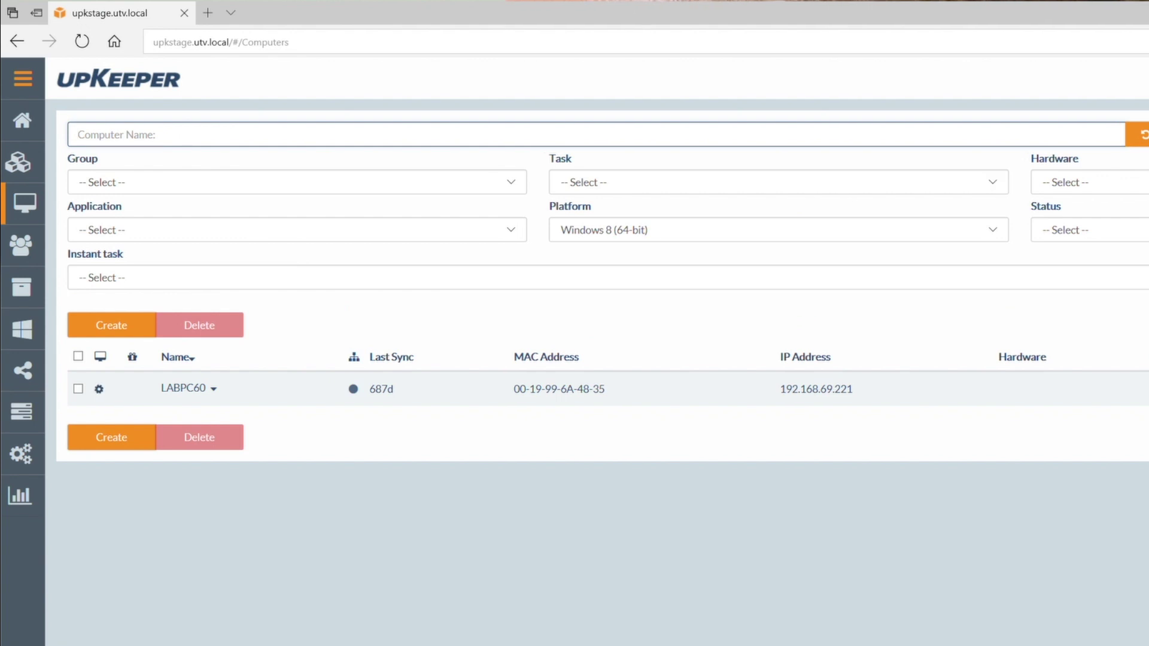
left_click(220, 139)
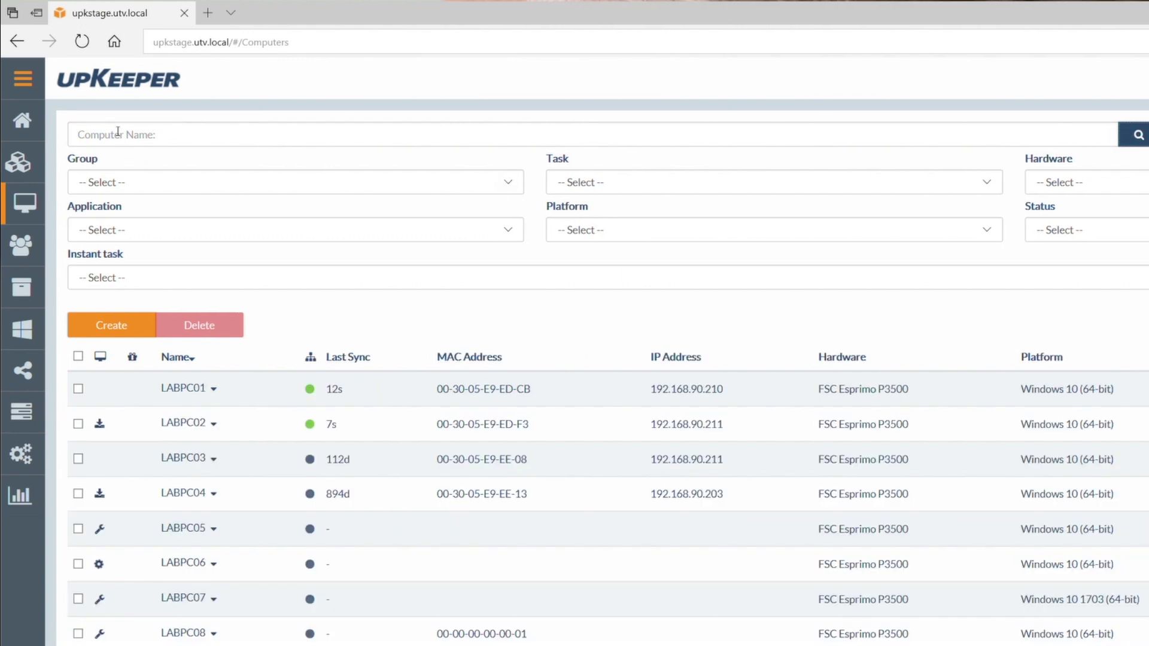
left_click(118, 136)
type("kate")
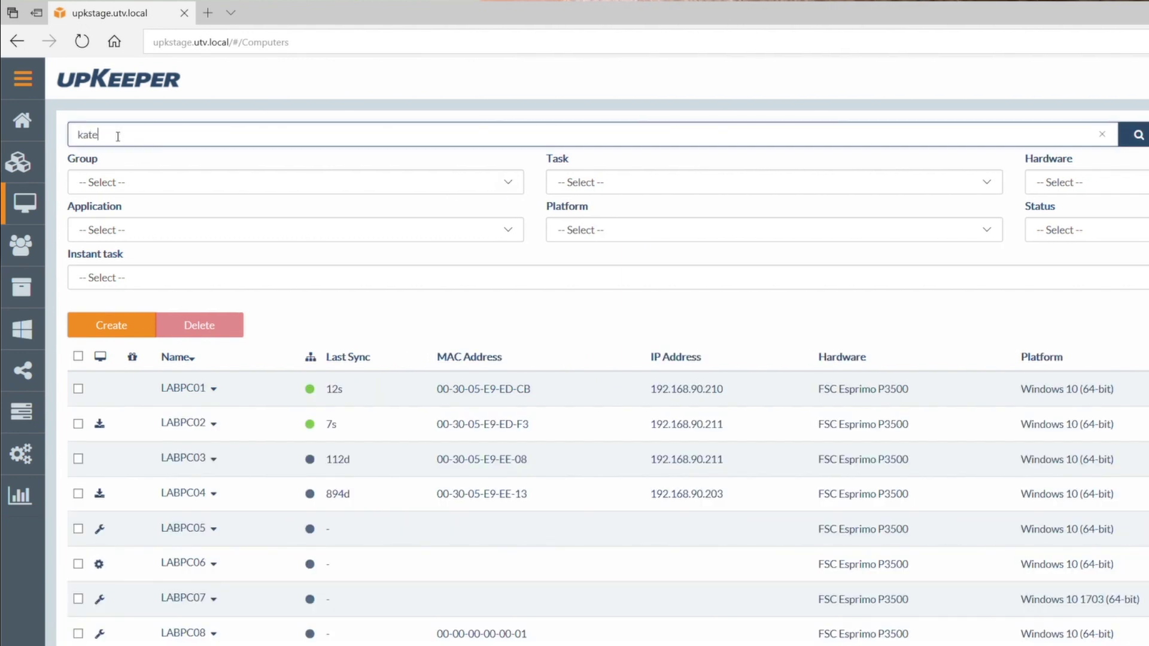
key("Return")
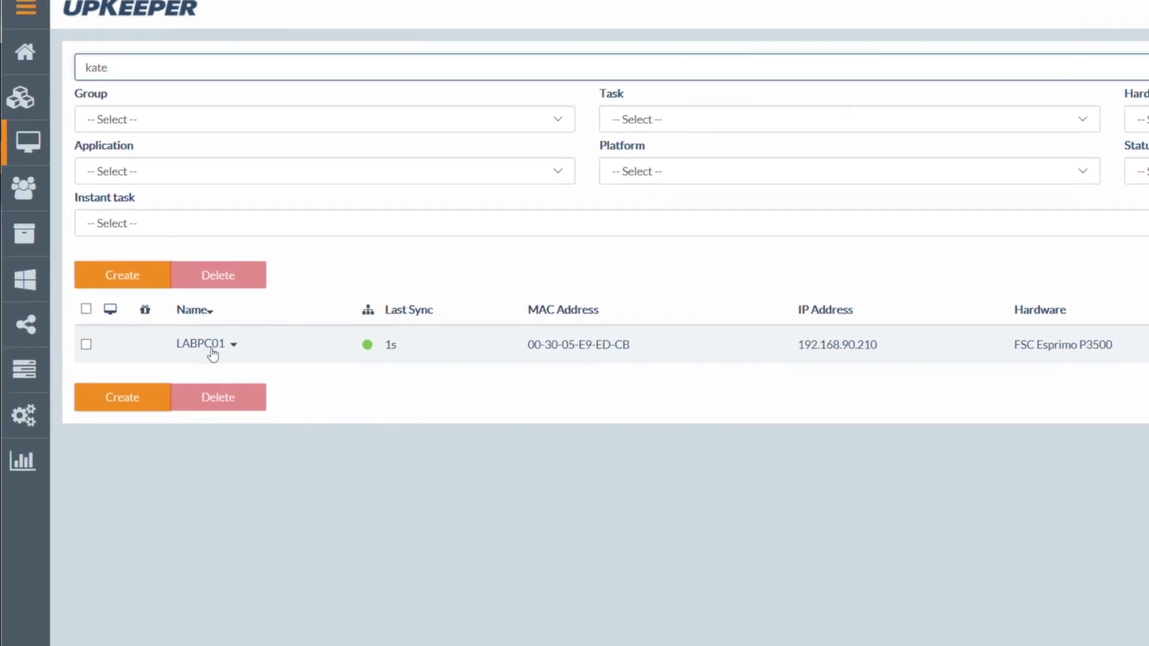
left_click(211, 351)
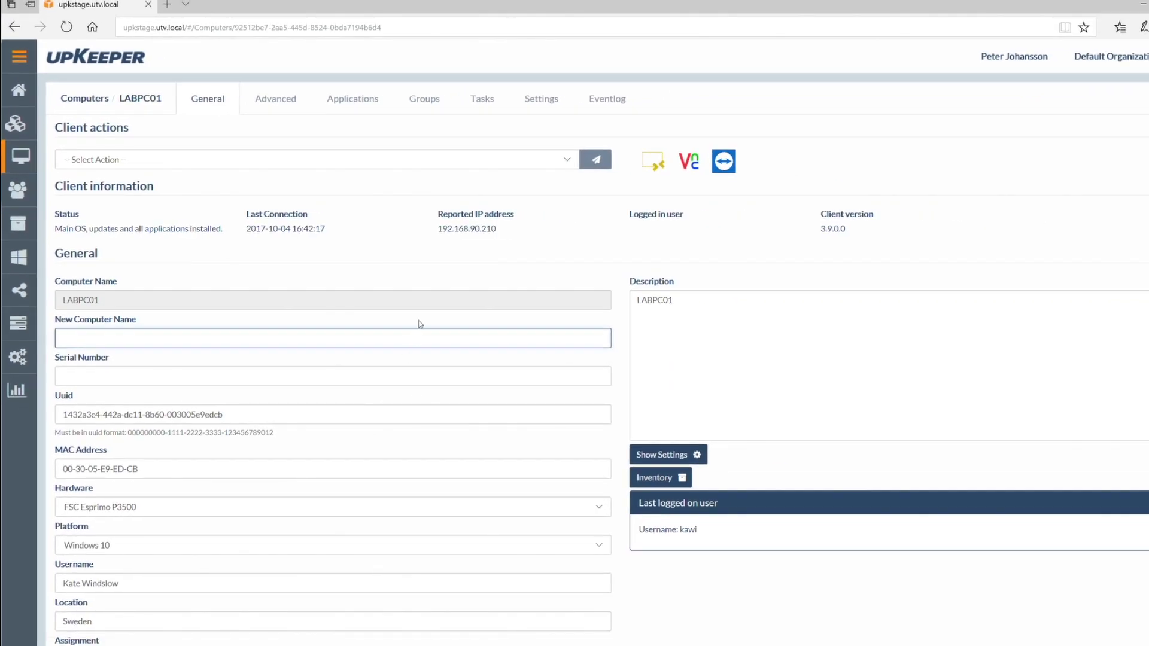
Step: Add Firefox 37.0.1, found by searching 'fire', to LABPC01's applications
left_click(350, 106)
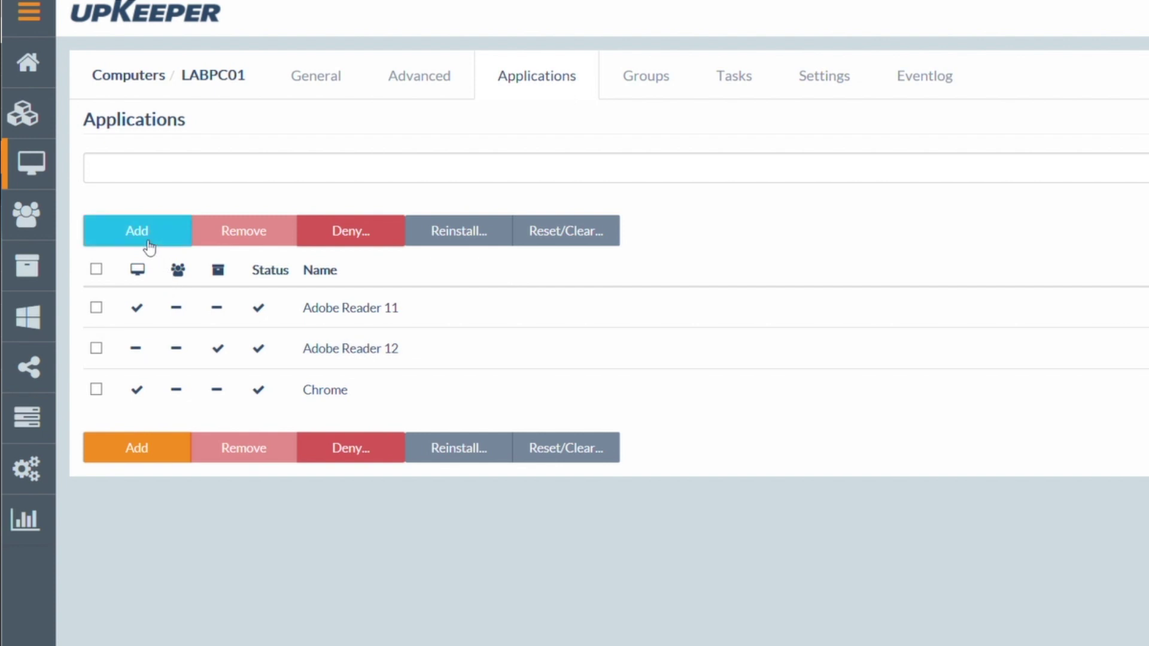
left_click(149, 246)
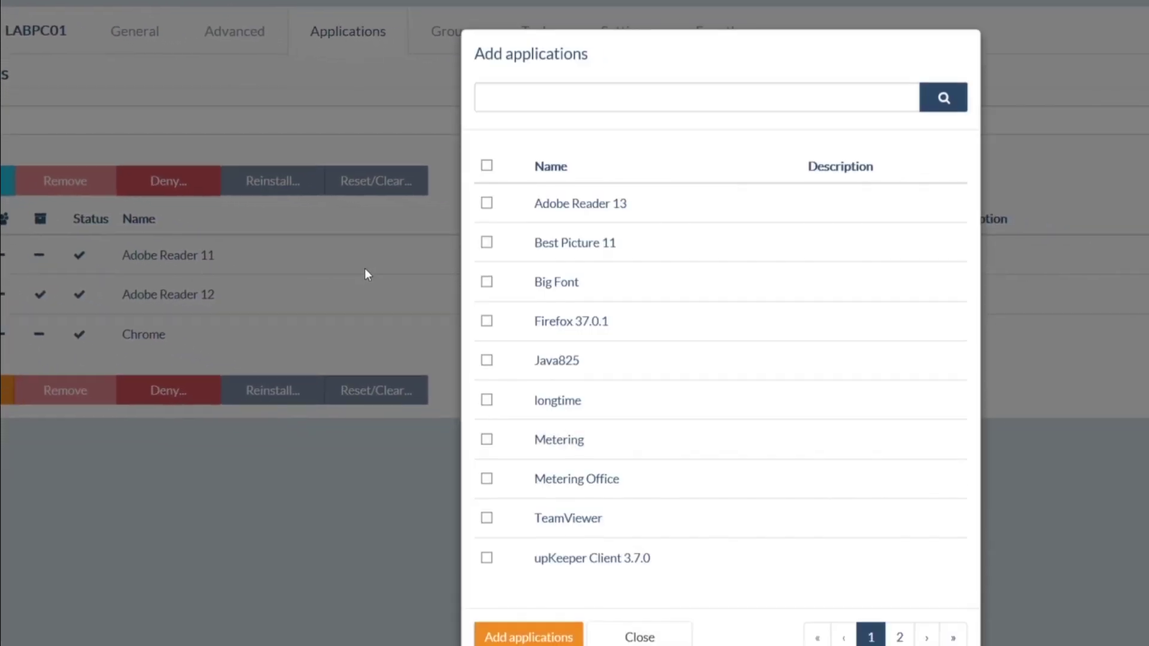
left_click(461, 91)
type("f")
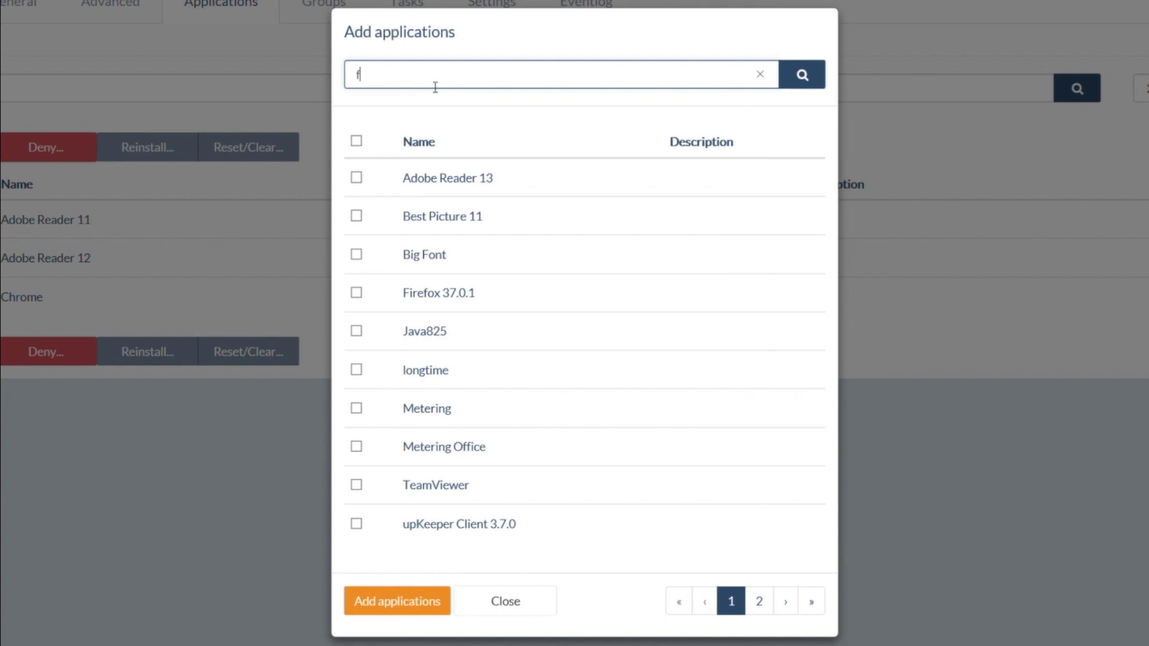
type("ire")
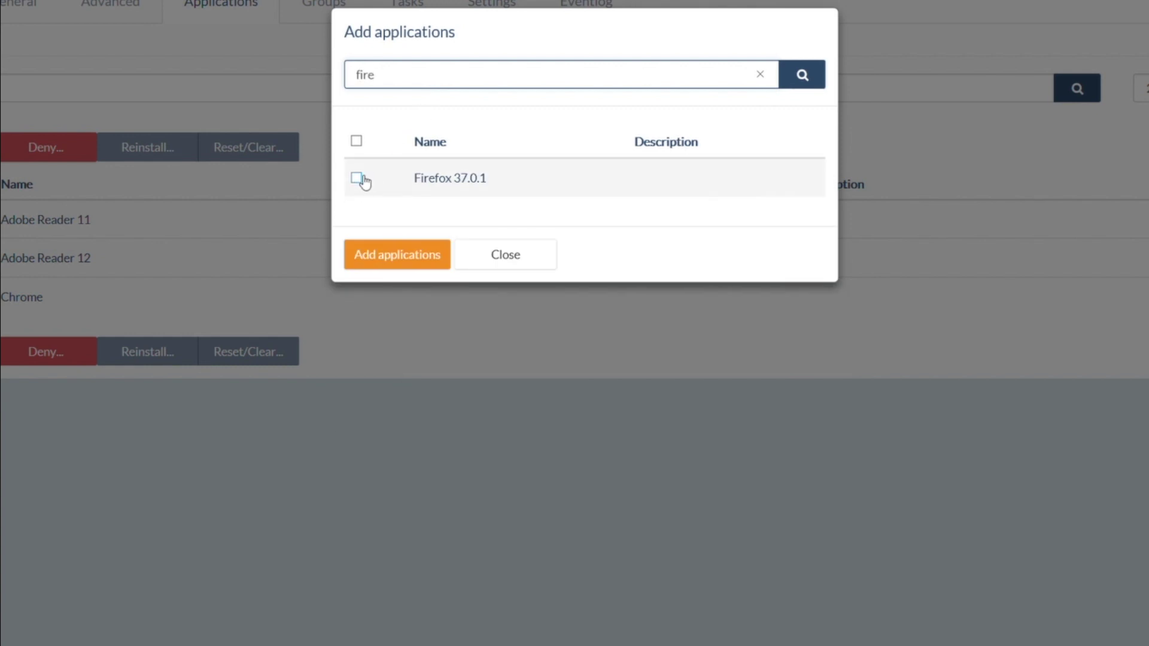
left_click(356, 178)
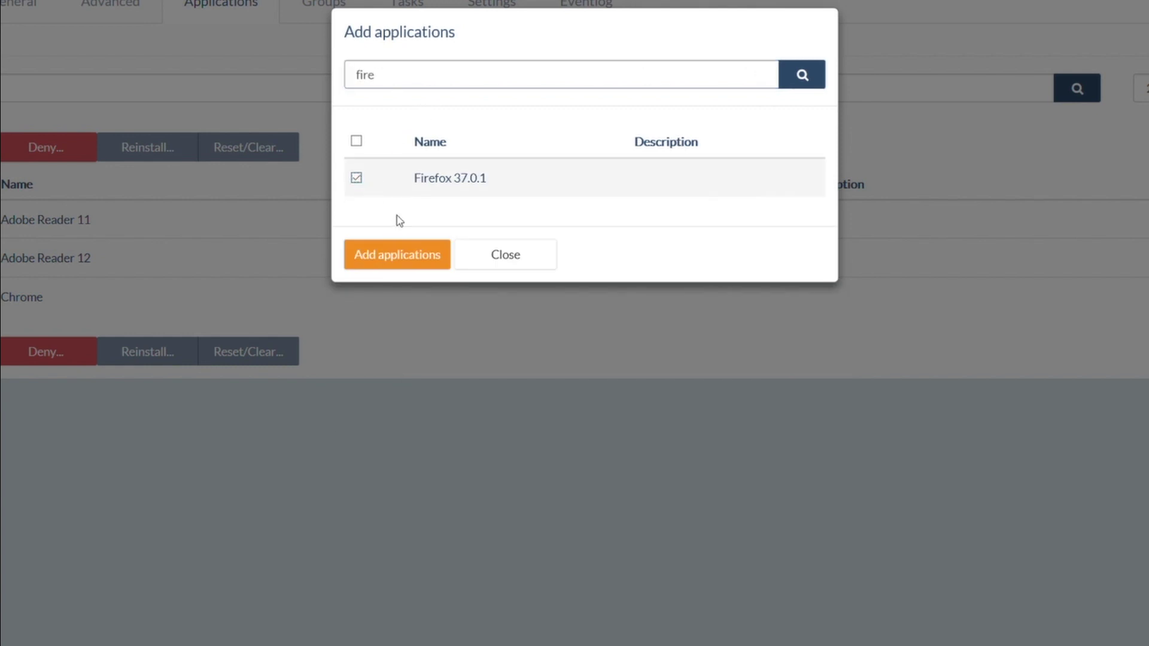
left_click(411, 262)
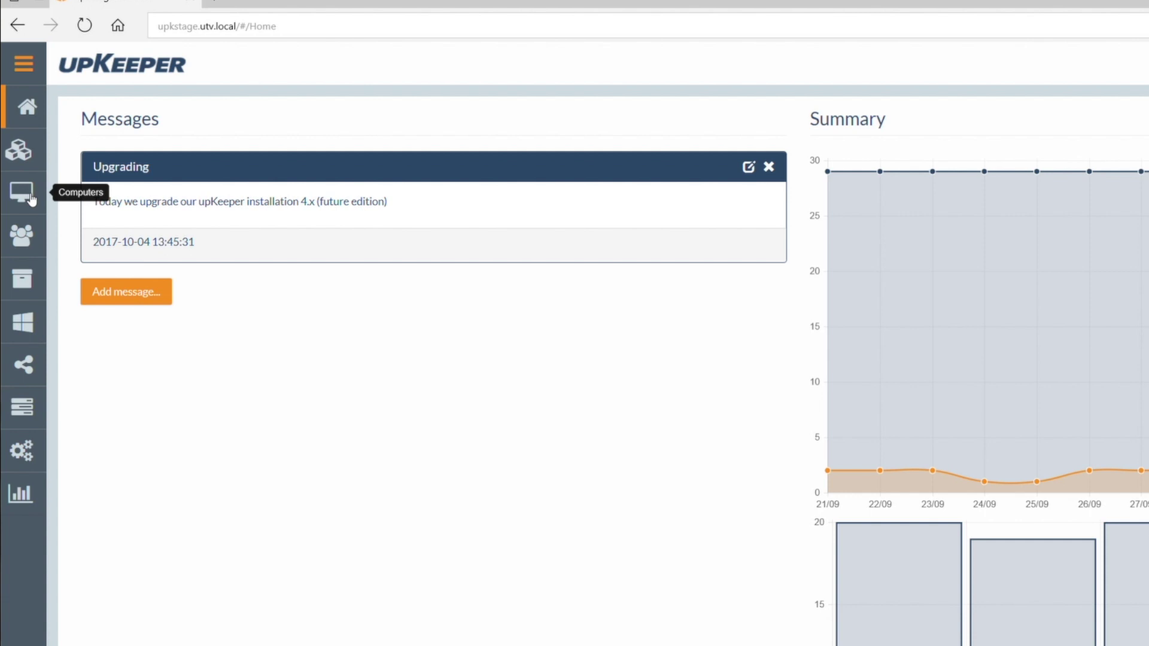
Step: Filter the Computers list to platform Windows 8 (64-bit), leaving only LABPC60
left_click(30, 198)
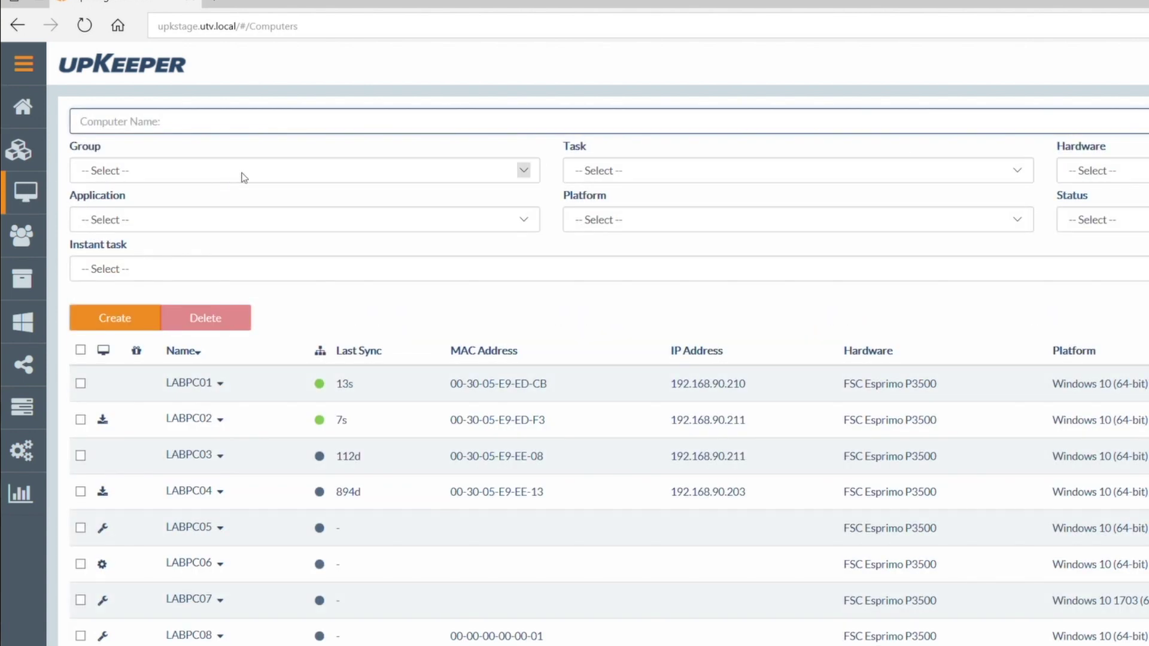
left_click(828, 227)
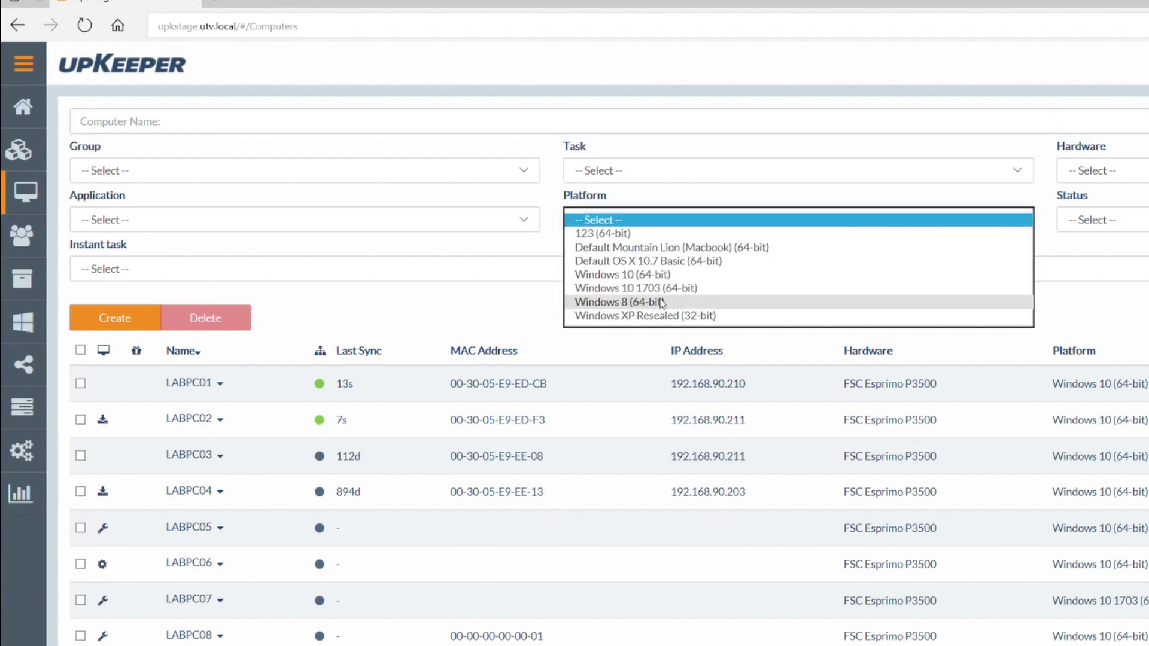
left_click(659, 302)
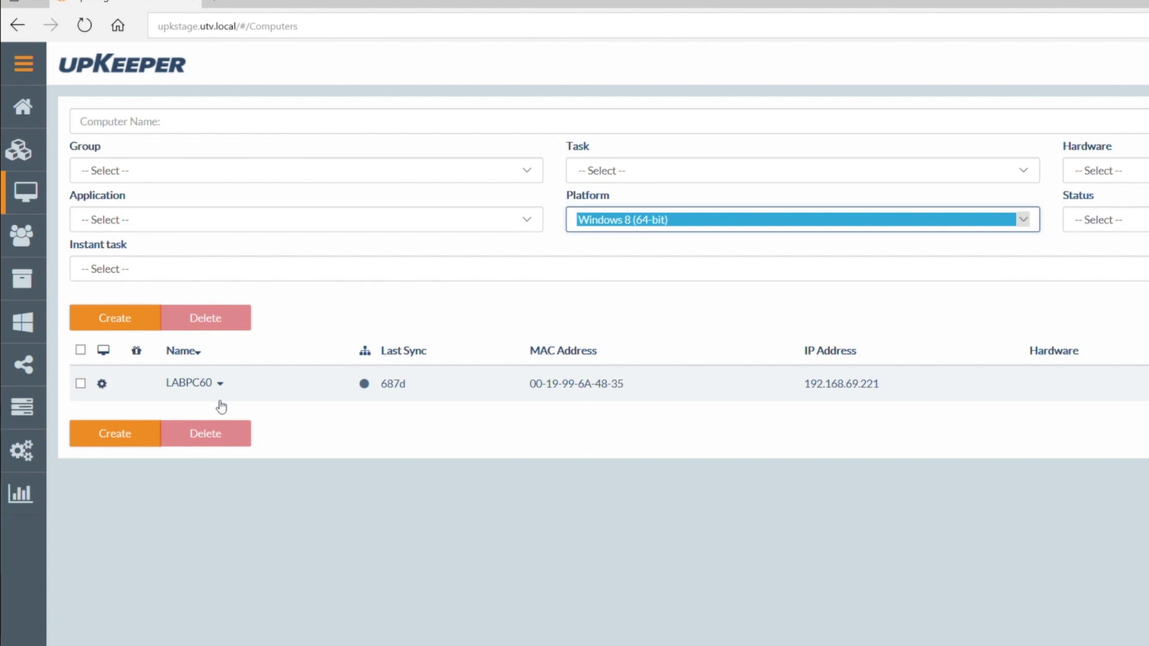
Step: Give LABPC60 platform Windows 10 1703 and assignment Reinstall, and save
left_click(202, 388)
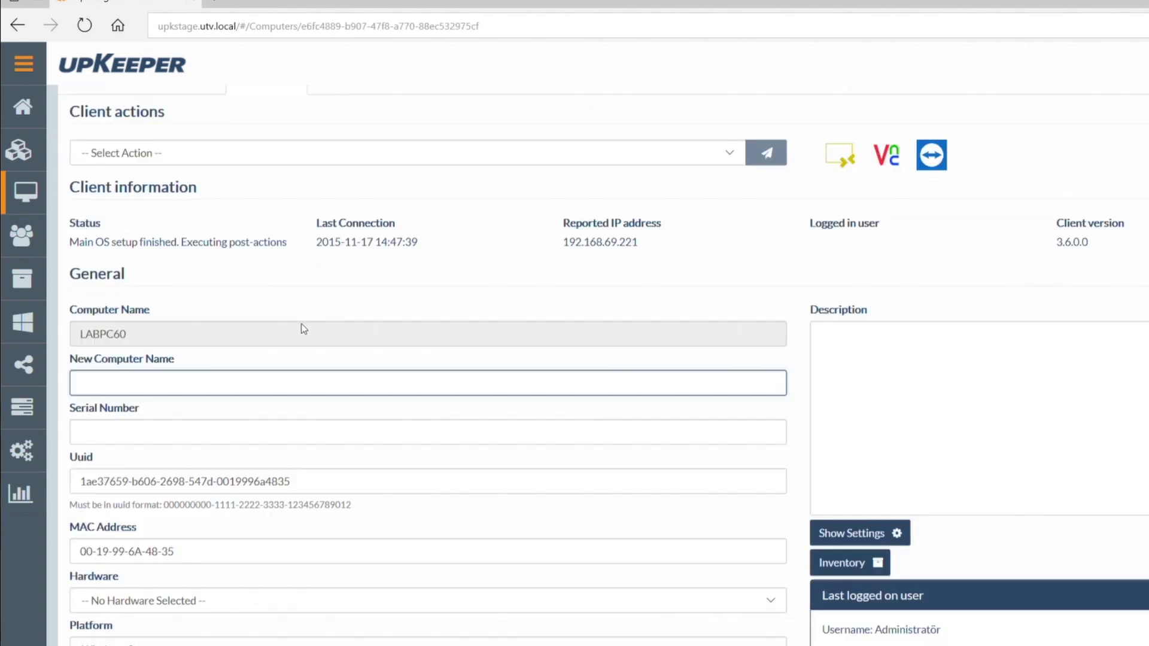
scroll(300, 382, "down", 3)
scroll(261, 513, "down", 2)
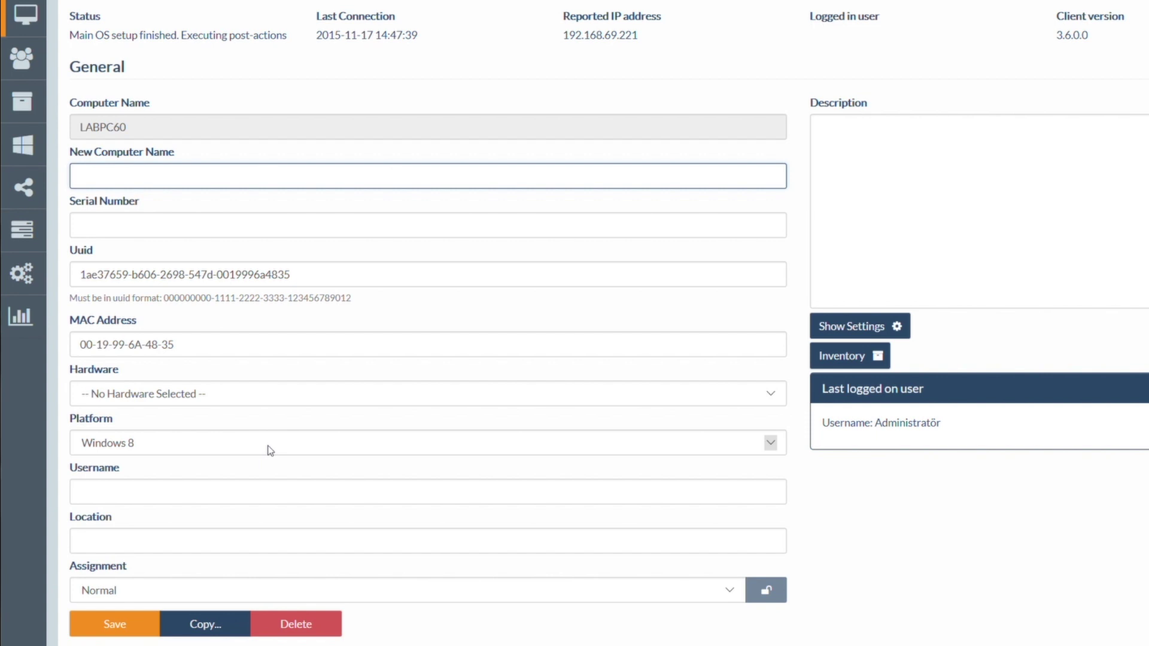
left_click(267, 449)
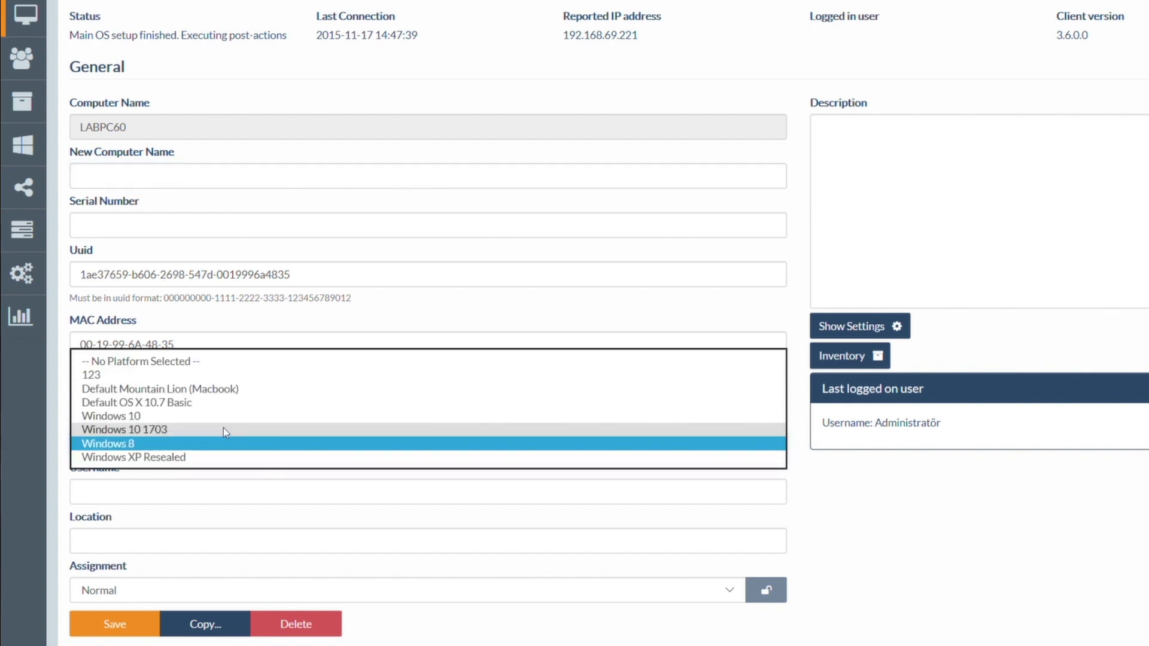
left_click(224, 431)
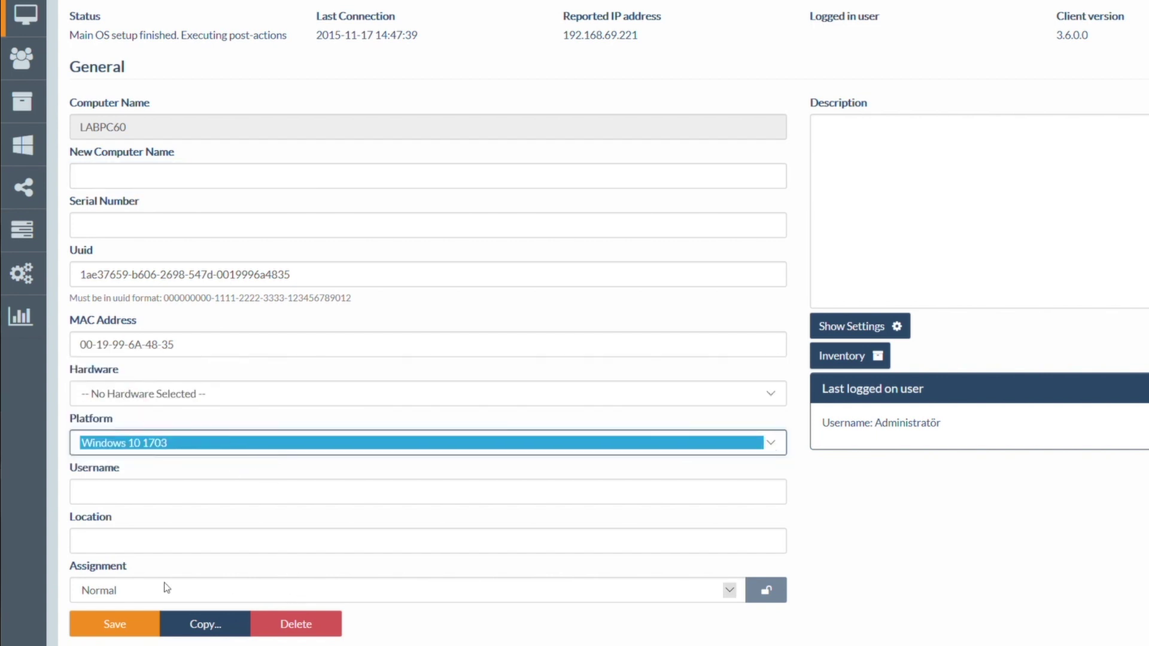
left_click(245, 592)
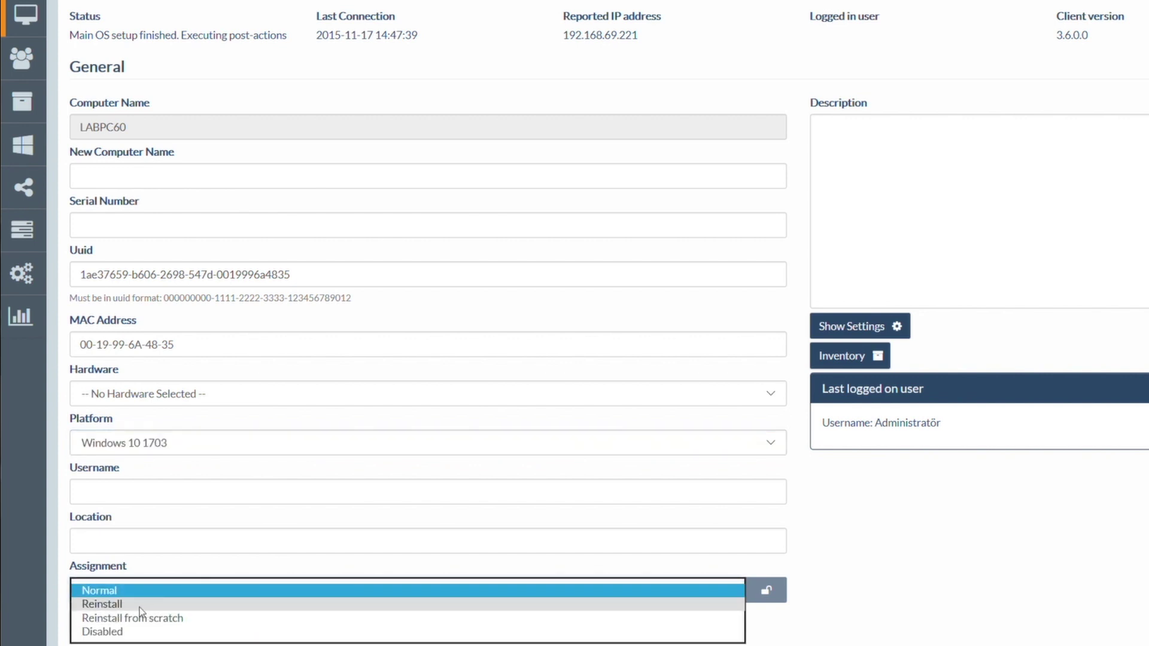
left_click(141, 604)
left_click(147, 636)
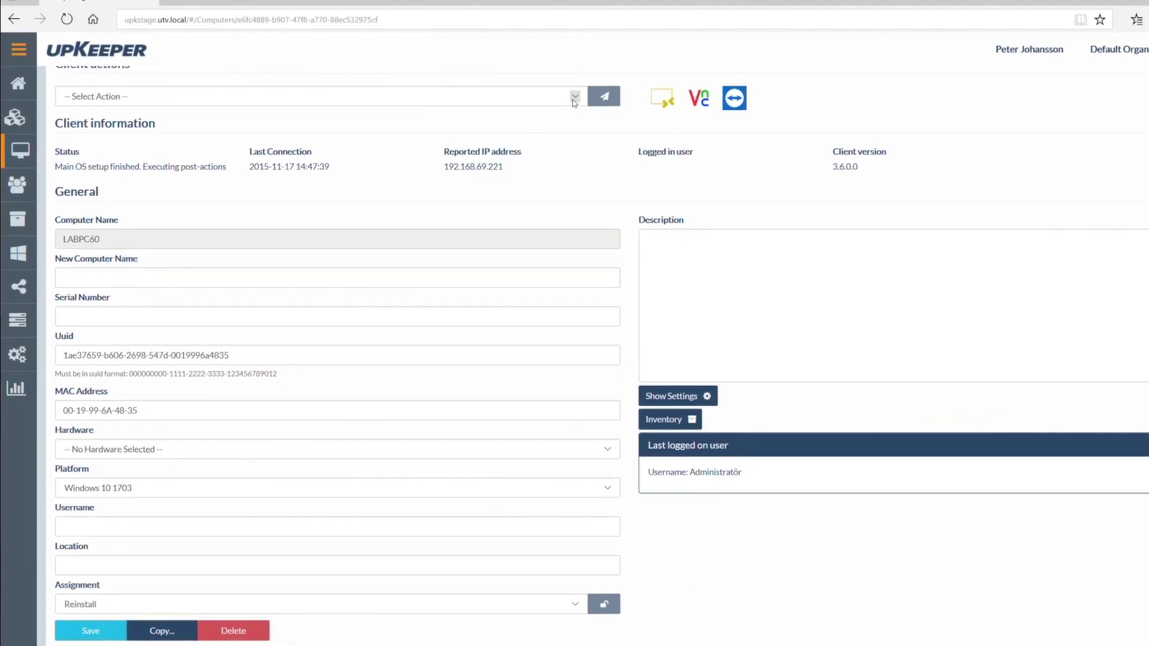
Step: Send a Restart client action to LABPC60
left_click(574, 97)
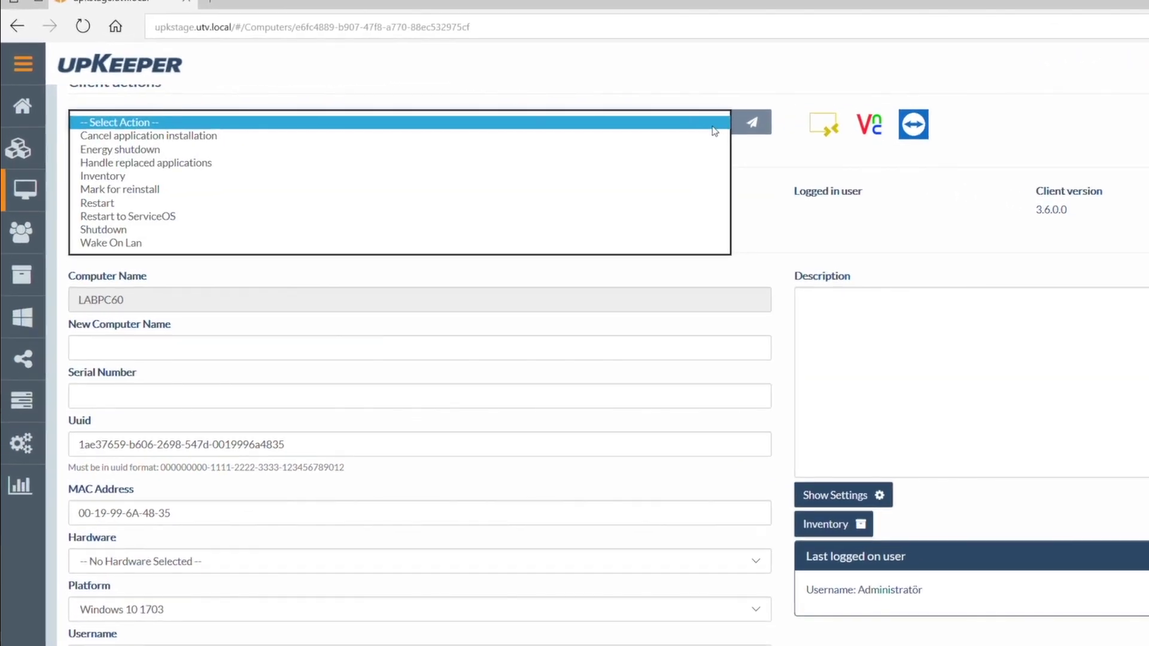
left_click(471, 204)
left_click(764, 127)
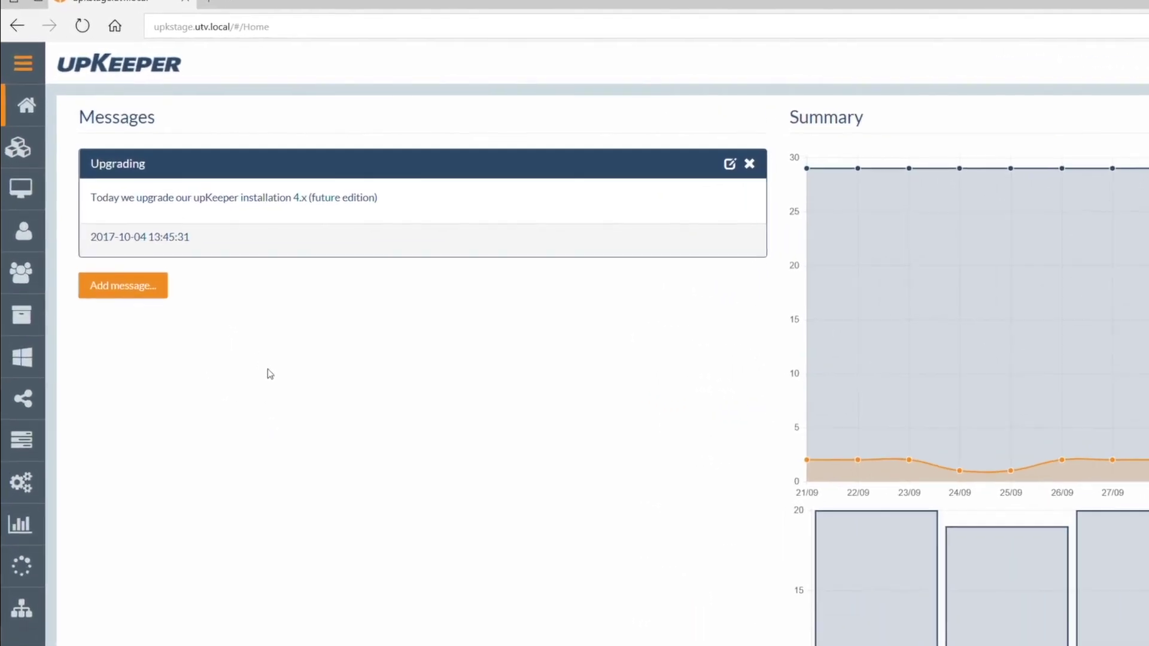
Step: Post 'Upgarding Firefox' with body 'Next week firefox will be upgraded' to all computers
left_click(125, 300)
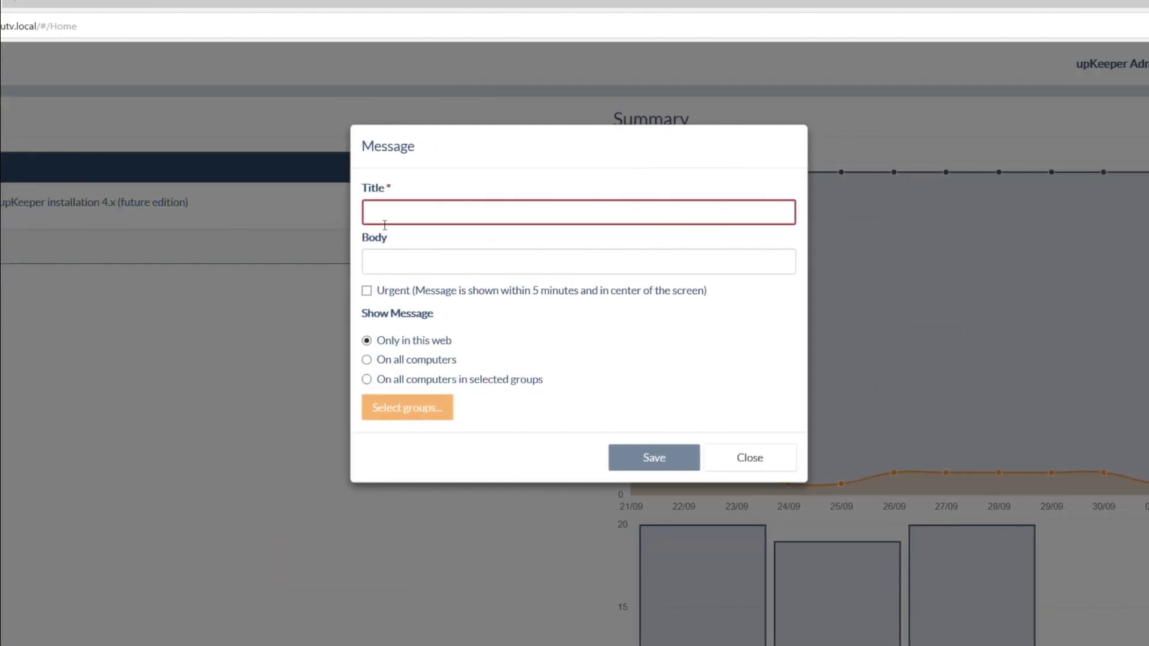
left_click(386, 222)
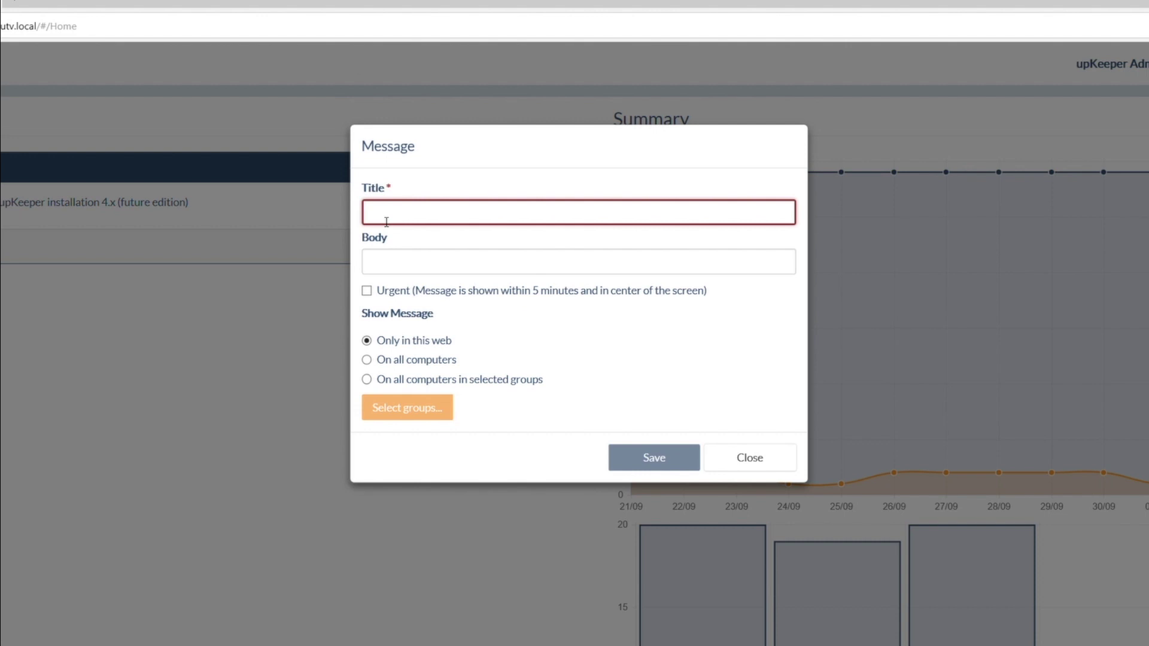
type("Upgrd")
key("BackSpace")
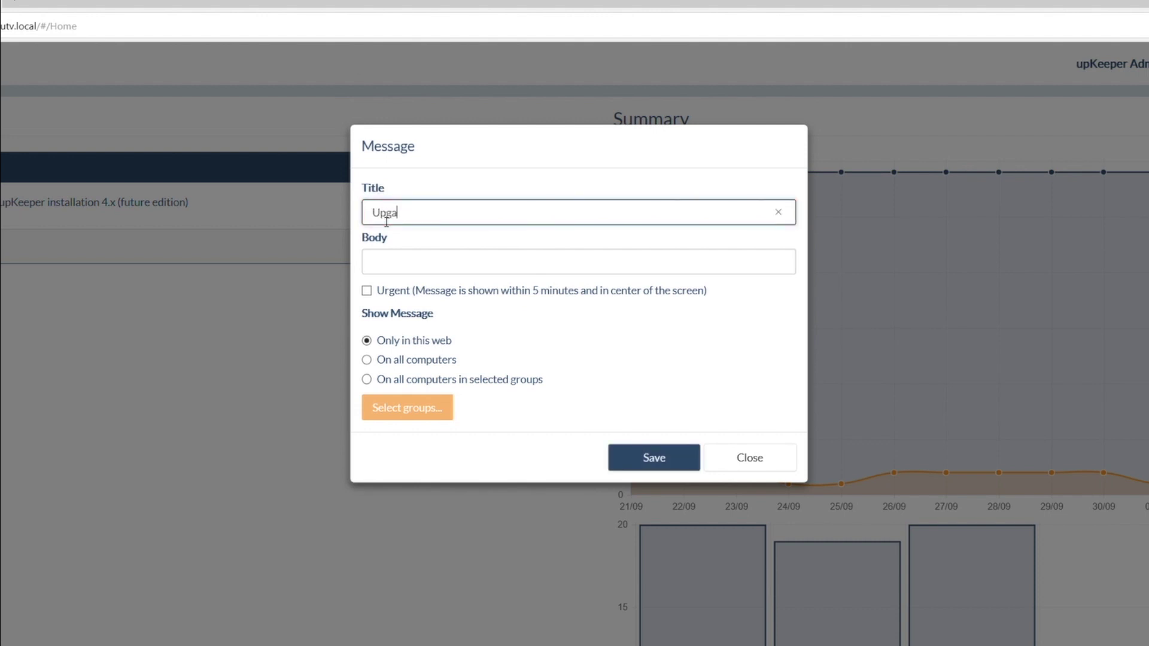
key("BackSpace")
type("d")
type("ing Fire")
type("fox")
key("Tab")
type("Next week firefox will be upgraded")
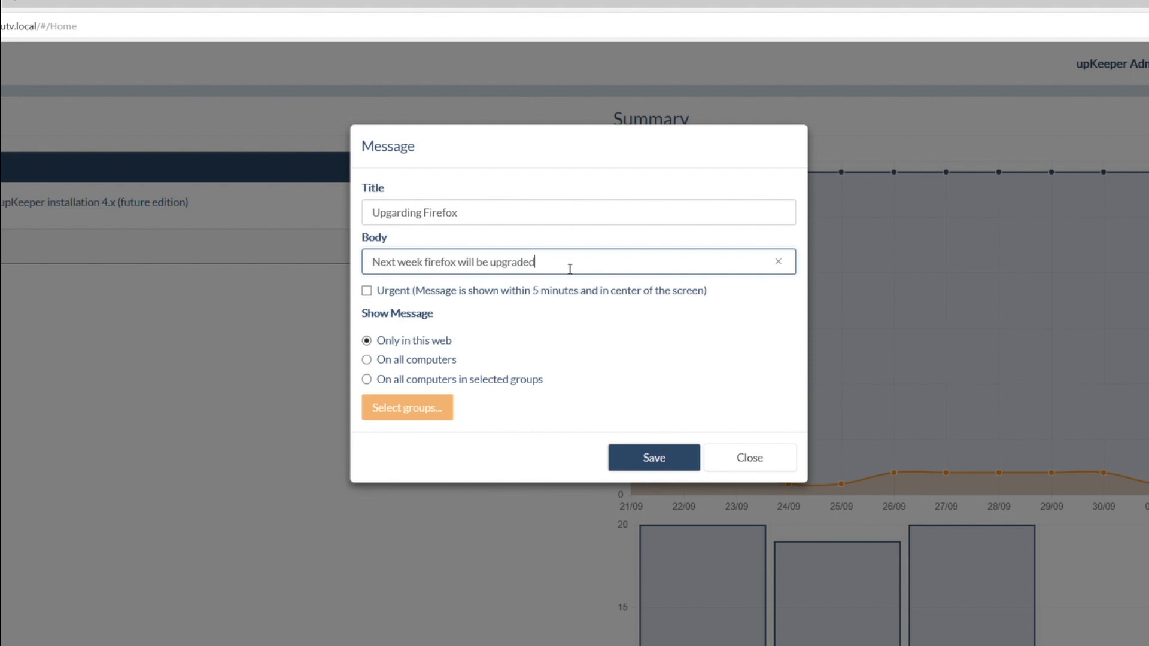
left_click(367, 359)
left_click(651, 460)
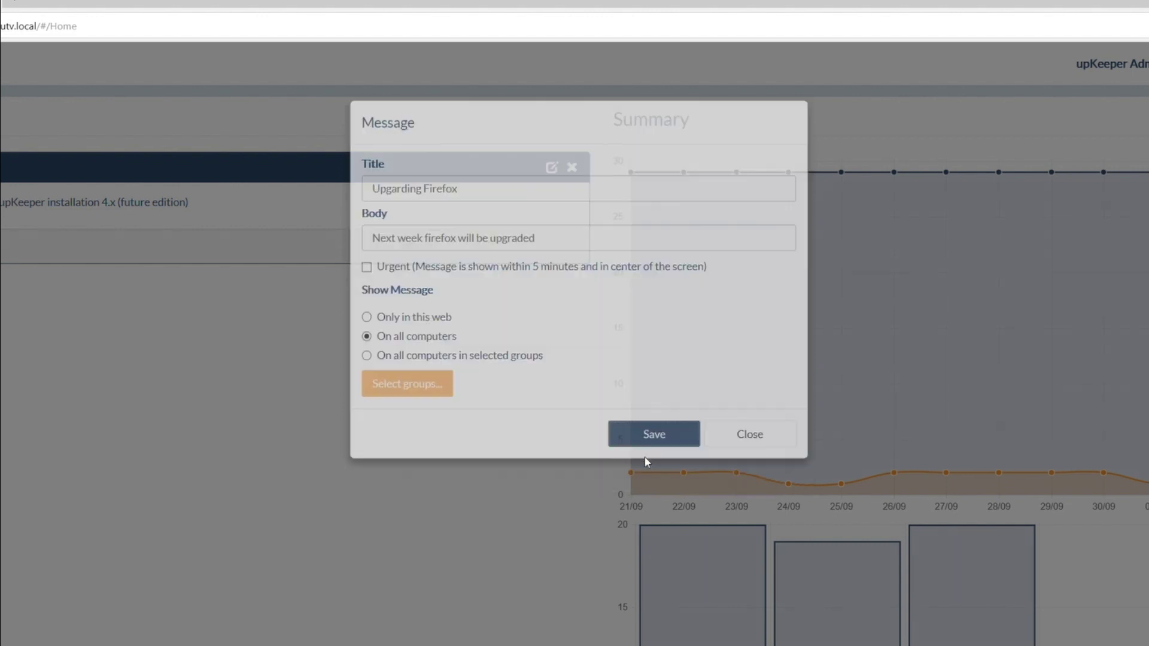